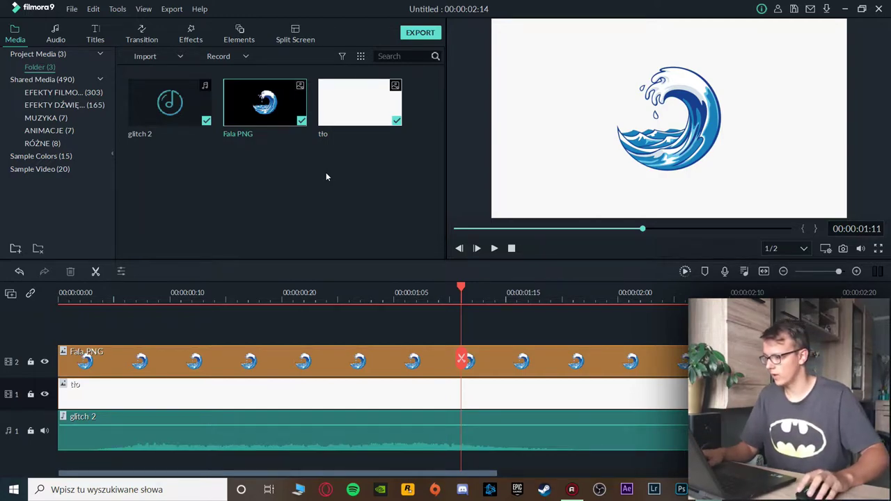
Split all timeline clips at 00:00:01:22, delete the parts after the cut, and move the playhead to 00:00:01:00
click(584, 296)
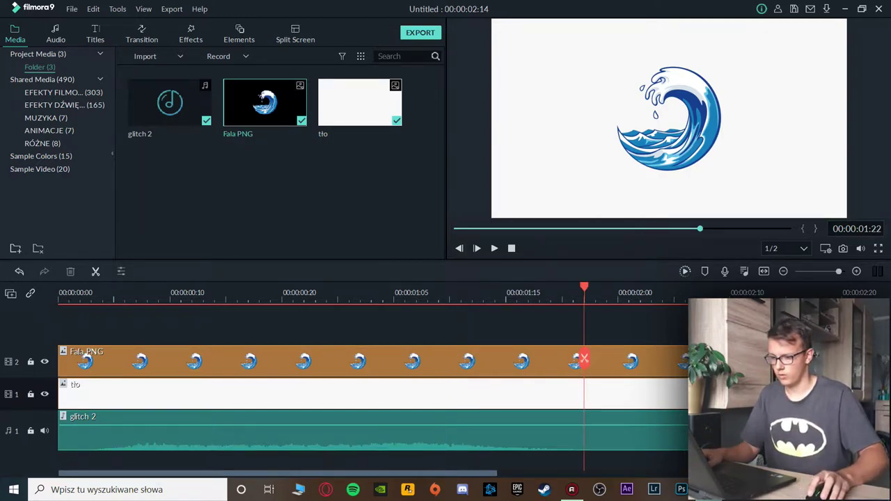
drag(800, 452, 617, 340)
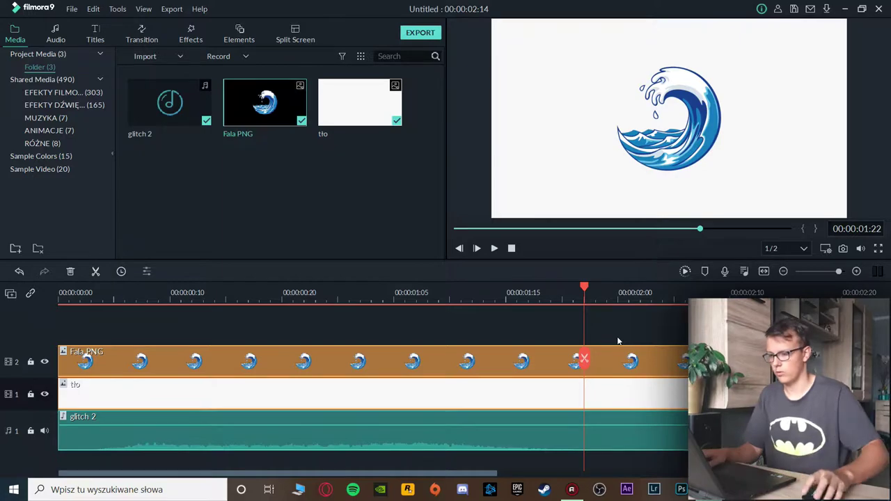
key(Delete)
click(337, 322)
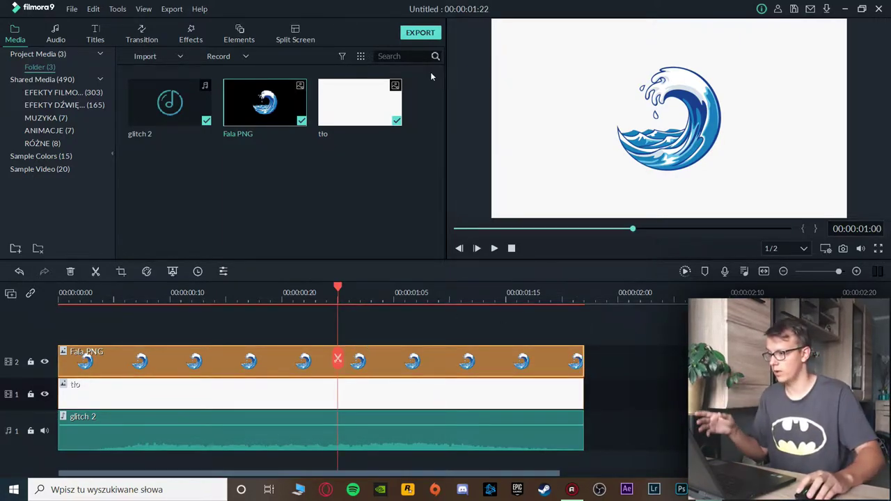
Open the favorite video effects and browse to the MPEG Glitch effect
click(191, 39)
scroll(299, 181, down, 1)
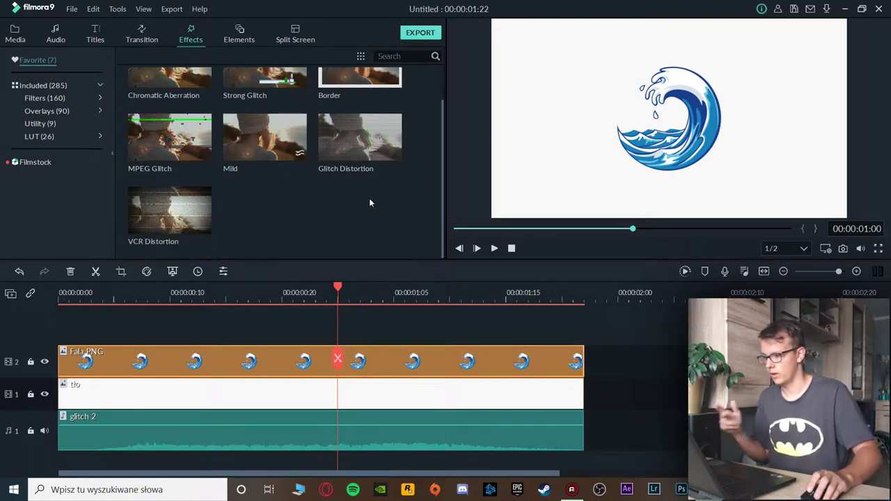
scroll(365, 219, up, 1)
scroll(220, 180, down, 1)
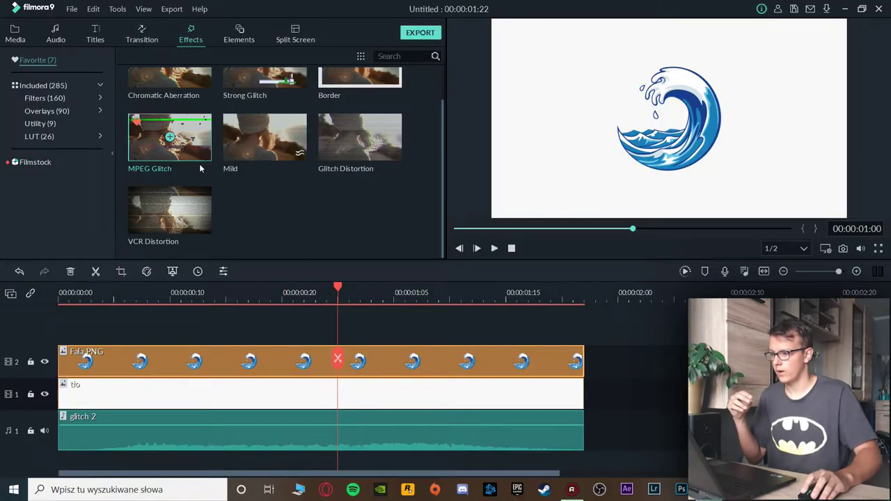
drag(174, 264, 99, 319)
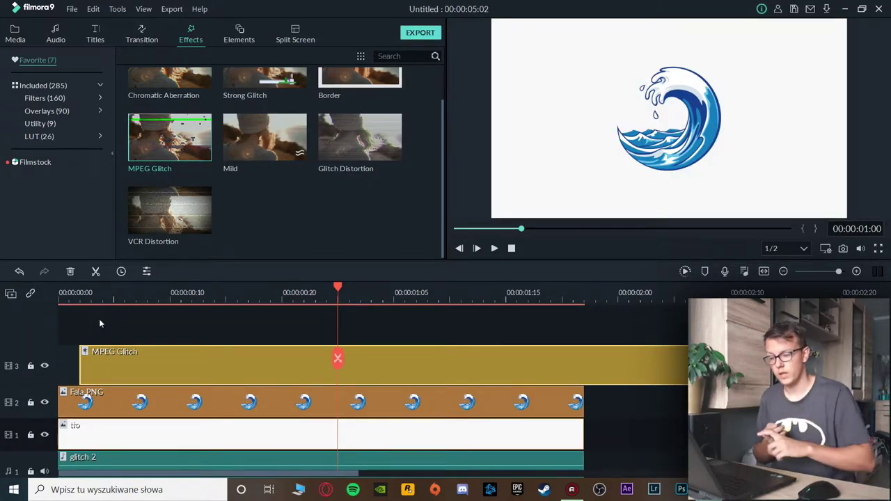
click(117, 402)
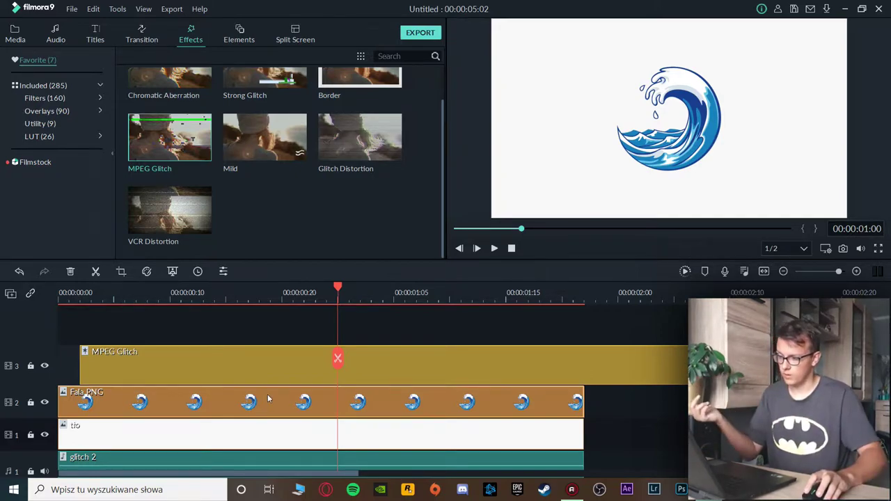
drag(258, 371, 252, 401)
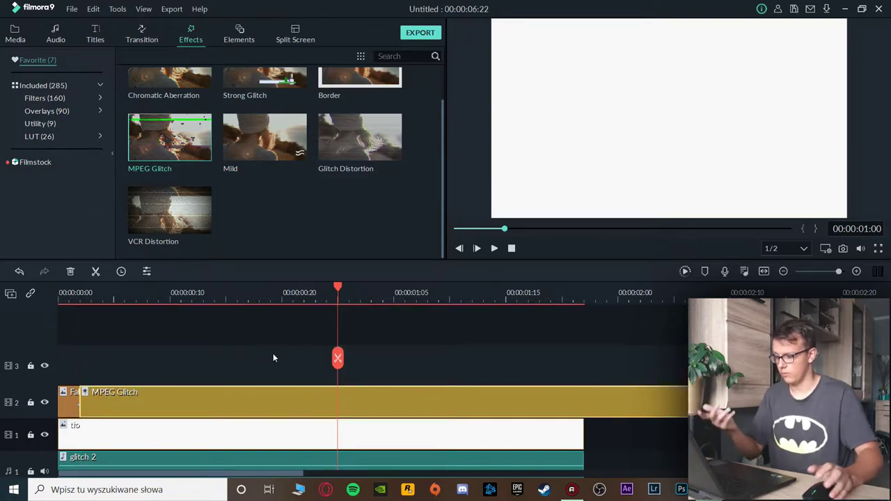
key(ctrl+z)
key(ctrl+z)
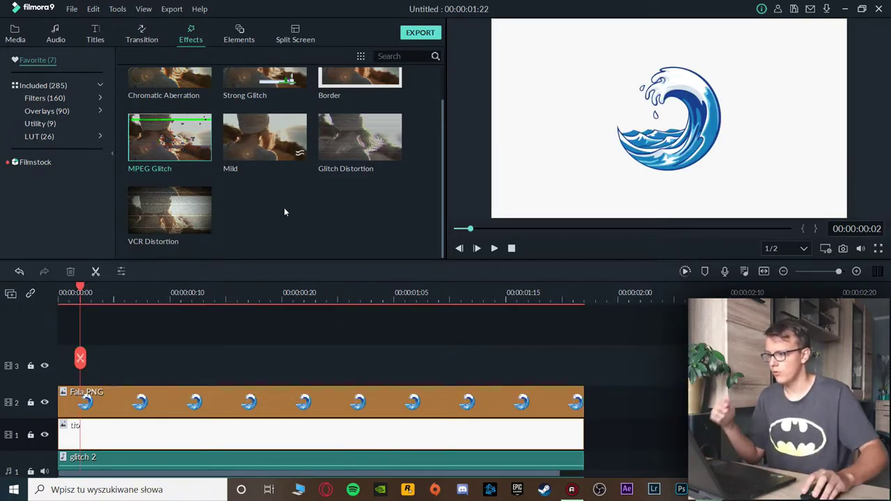
Apply the MPEG Glitch effect directly to the Fala PNG clip and set its alpha to 75
drag(194, 160, 179, 403)
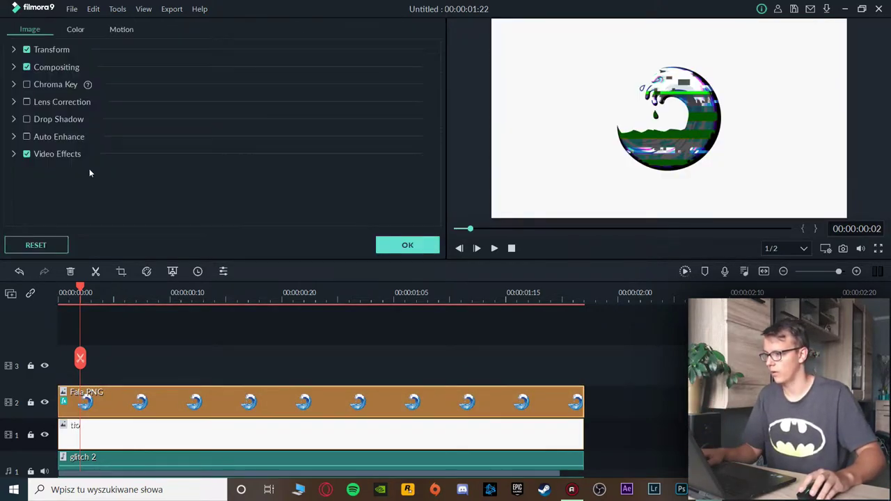
click(89, 155)
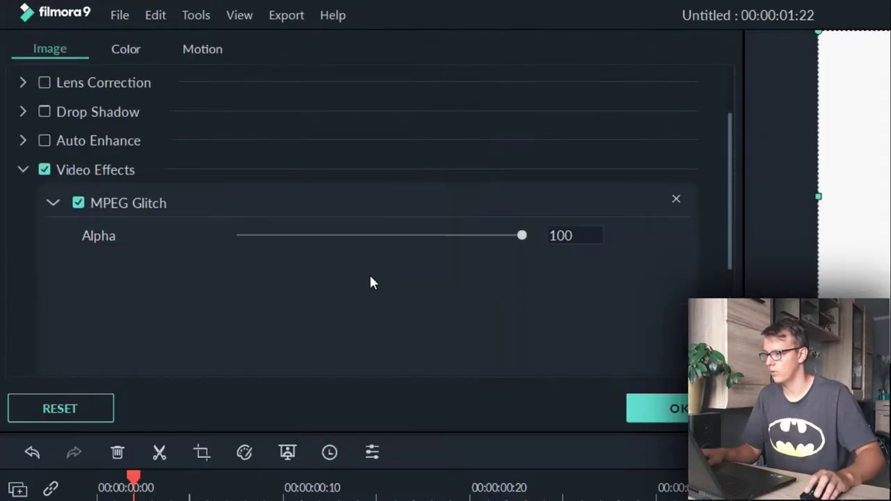
drag(437, 245, 515, 240)
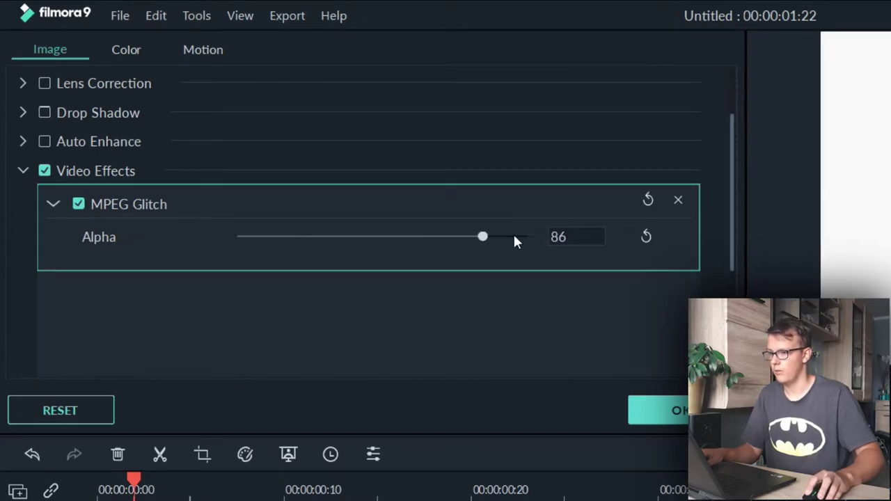
click(561, 238)
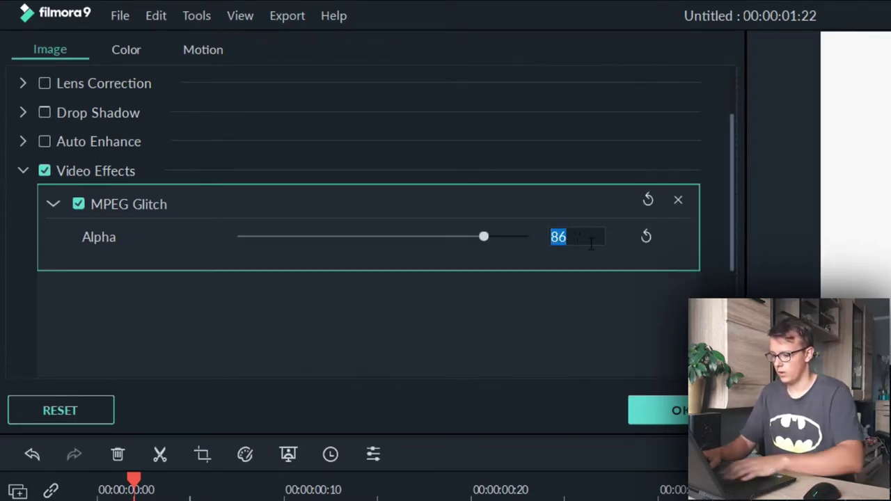
text(75)
click(658, 410)
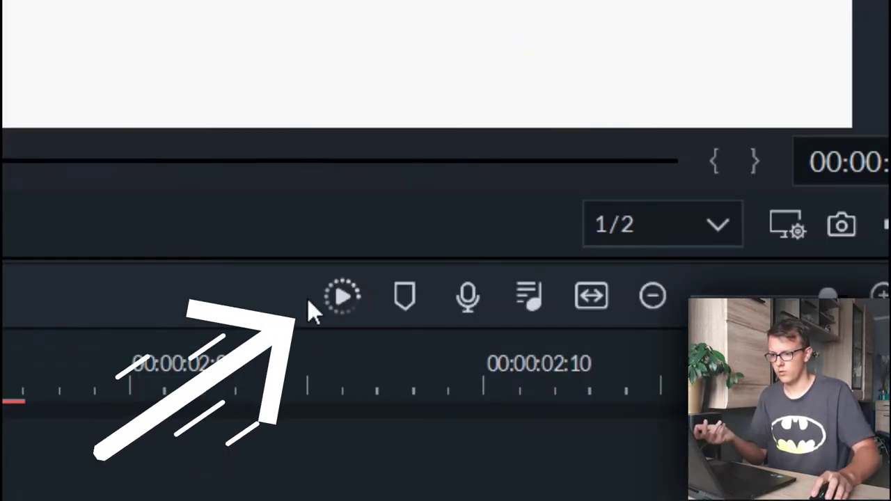
Render the timeline preview and play the glitched logo from the beginning
click(341, 296)
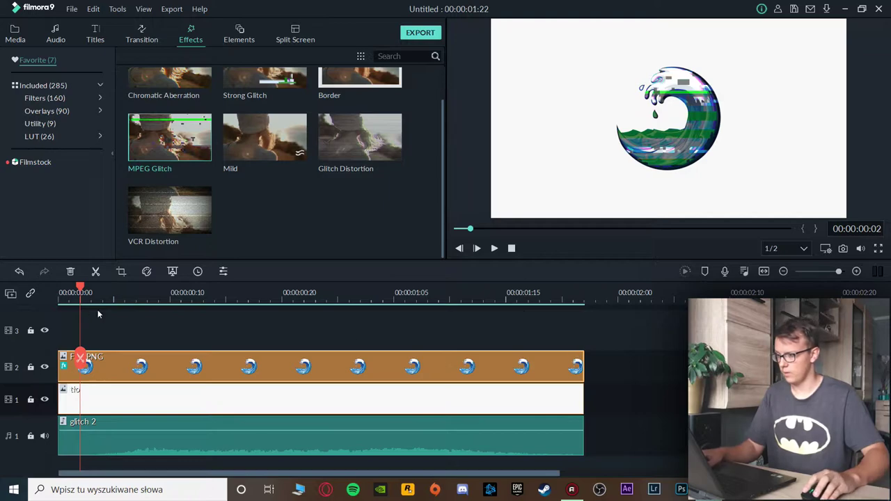
drag(80, 286, 2, 310)
key(space)
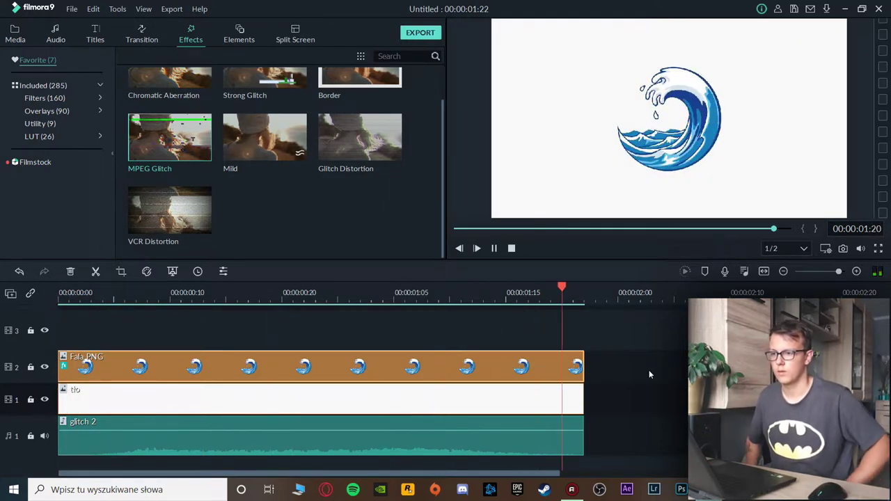
Preview the Mild effect, then replay the rendered logo animation from the start of the timeline
click(291, 154)
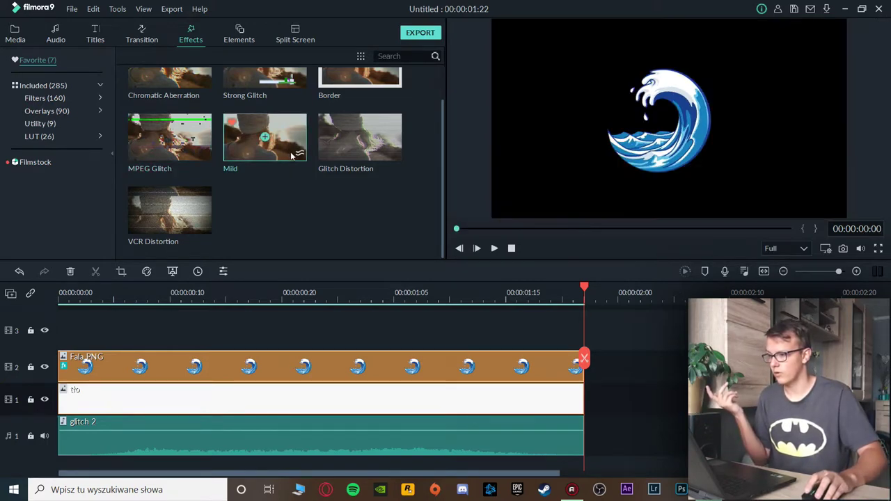
click(518, 298)
click(692, 277)
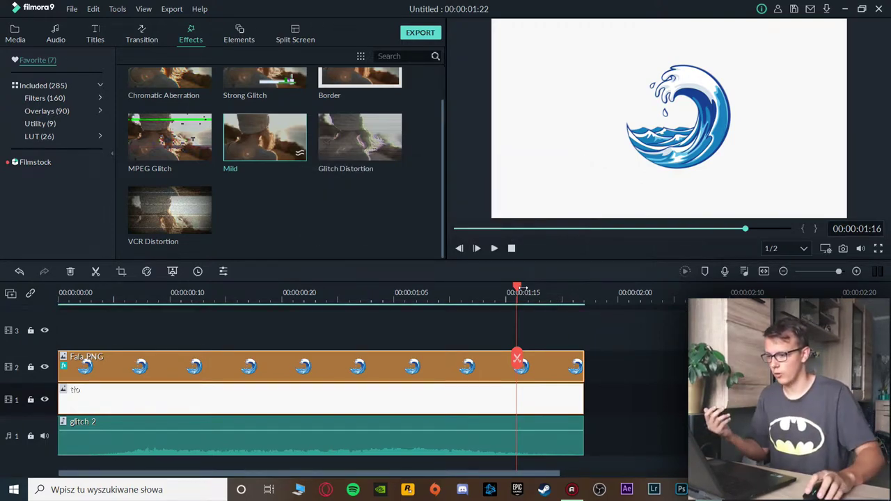
drag(524, 288, 59, 288)
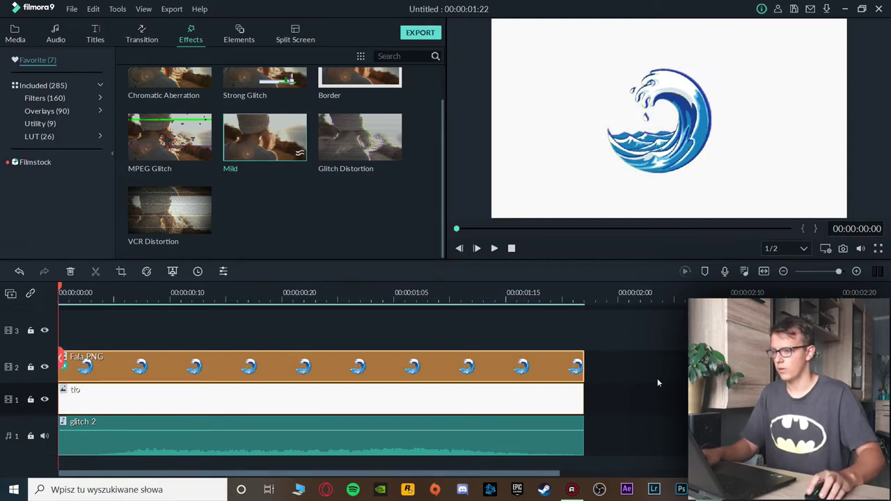
key(space)
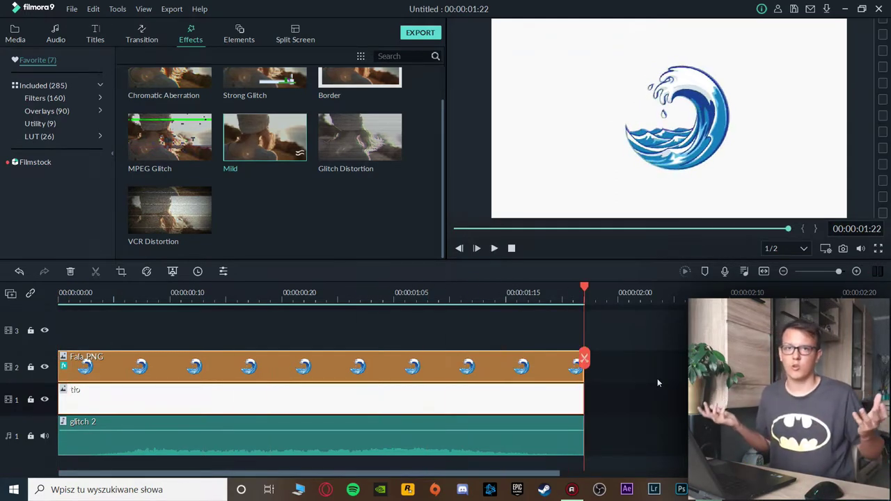
click(651, 380)
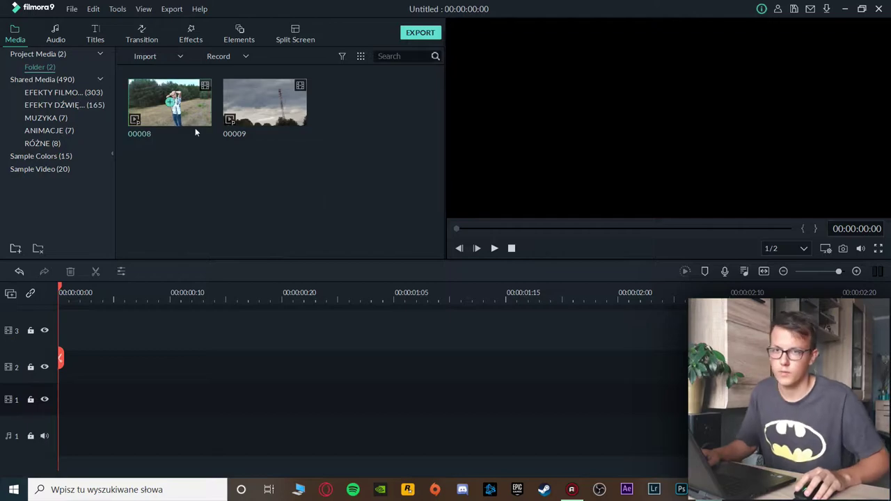
Place clip 00008 on video track 1 and clip 00009 above it on track 2, with the playhead at 00:00:02:03
drag(195, 127, 73, 398)
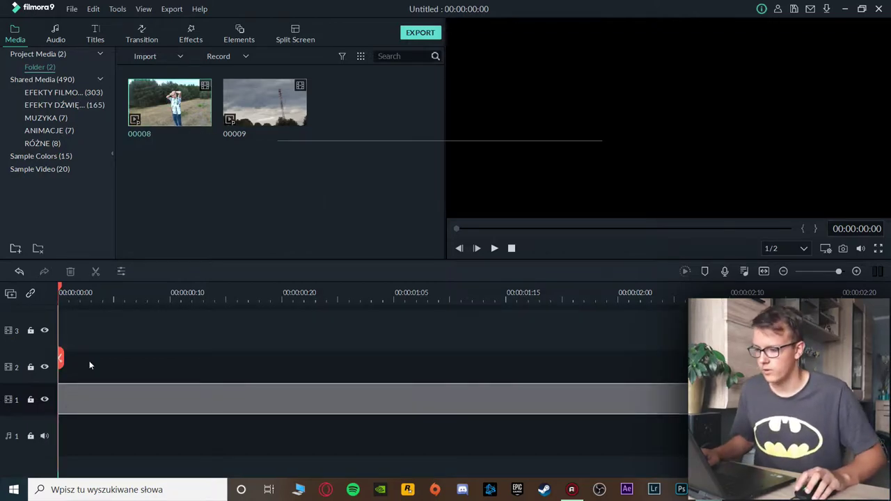
click(437, 269)
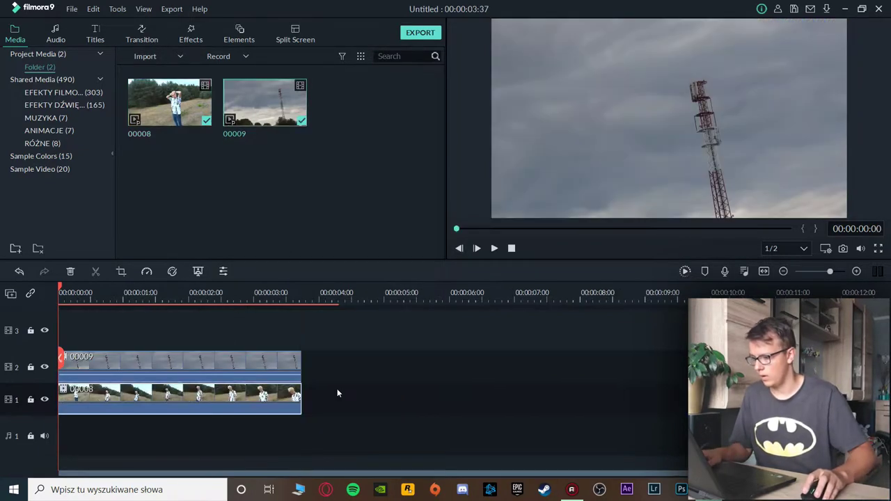
click(192, 394)
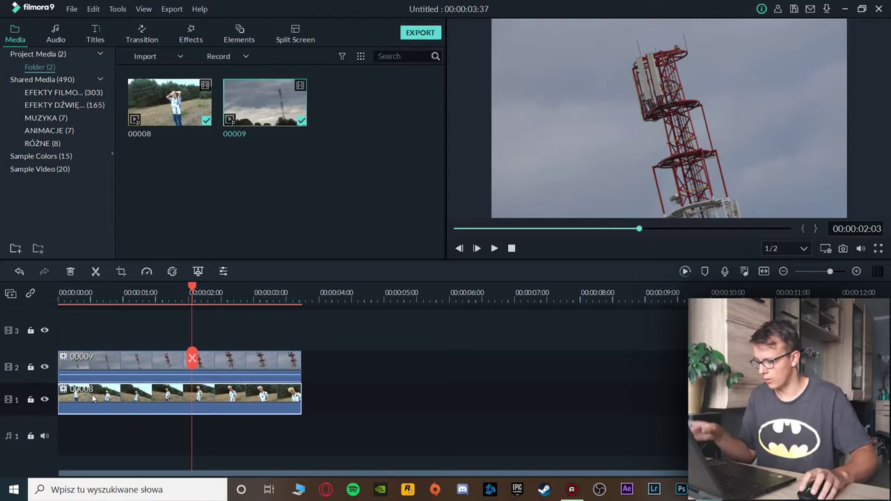
Set the compositing blending mode of clip 00009 on video track 2 to Screen
click(138, 361)
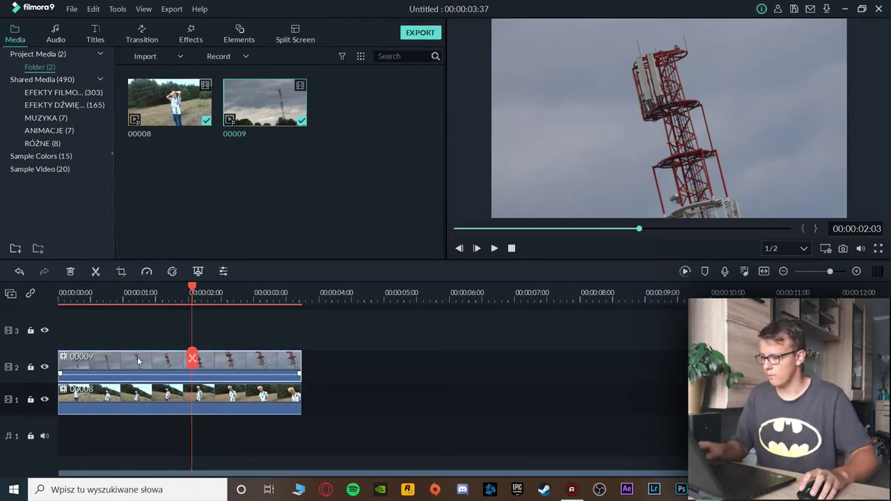
scroll(294, 356, up, 2)
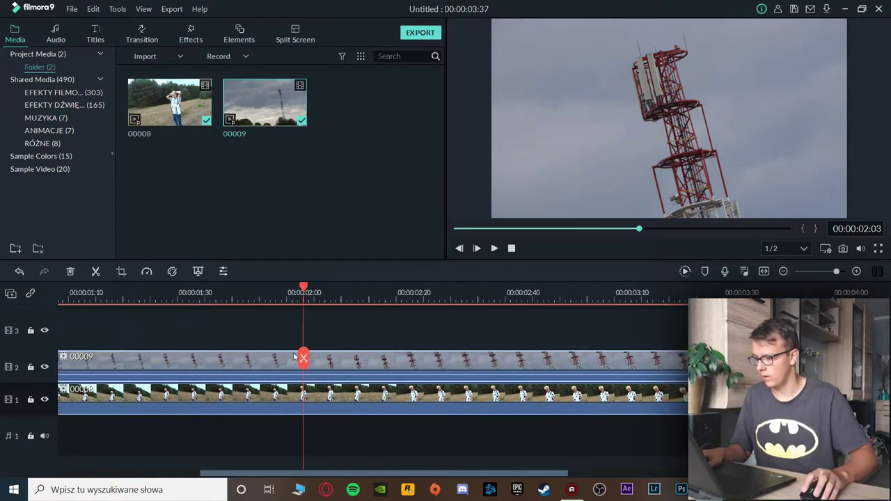
double_click(240, 370)
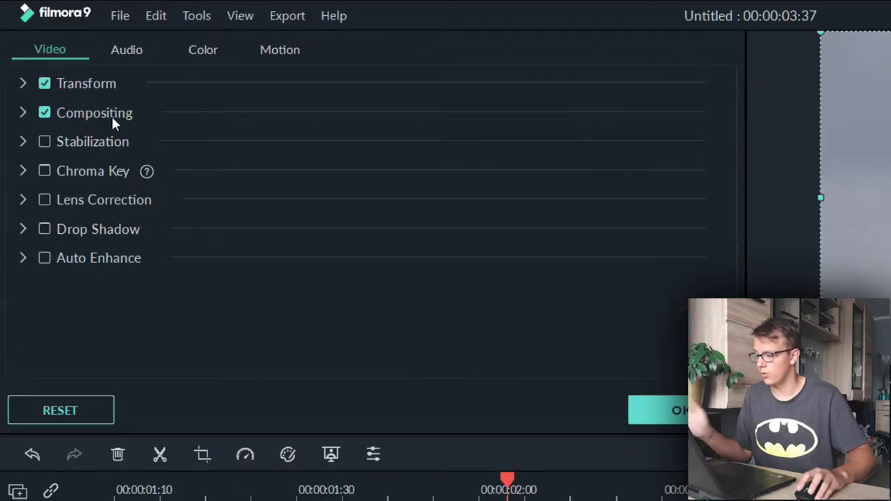
click(25, 112)
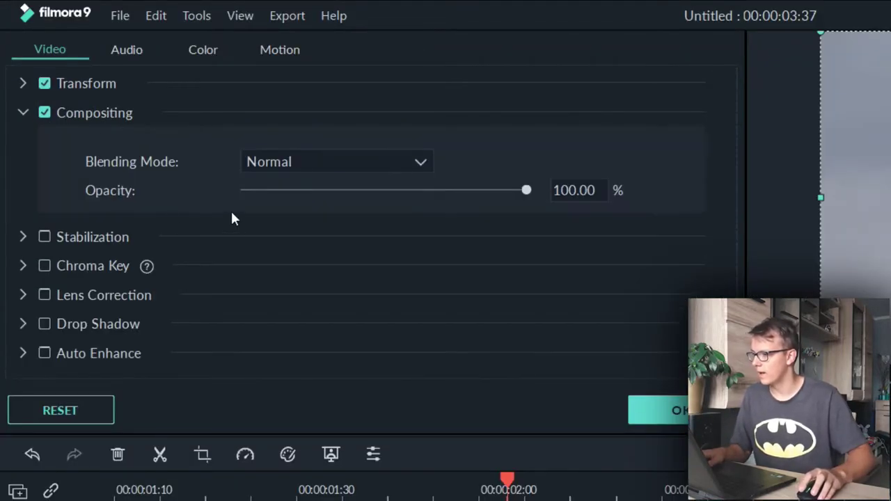
click(373, 163)
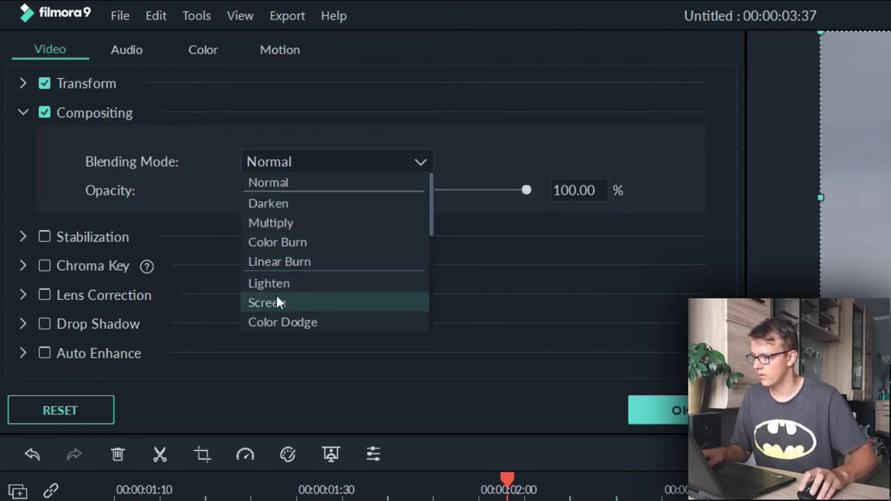
click(85, 163)
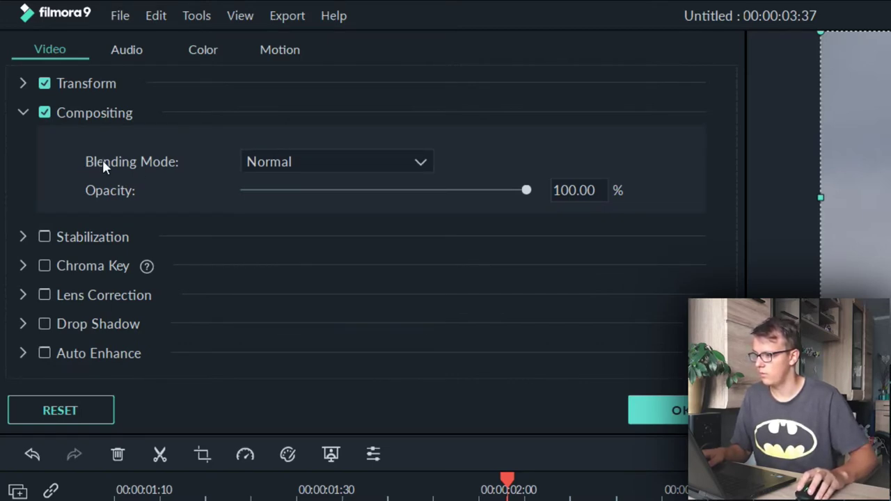
click(255, 162)
click(276, 301)
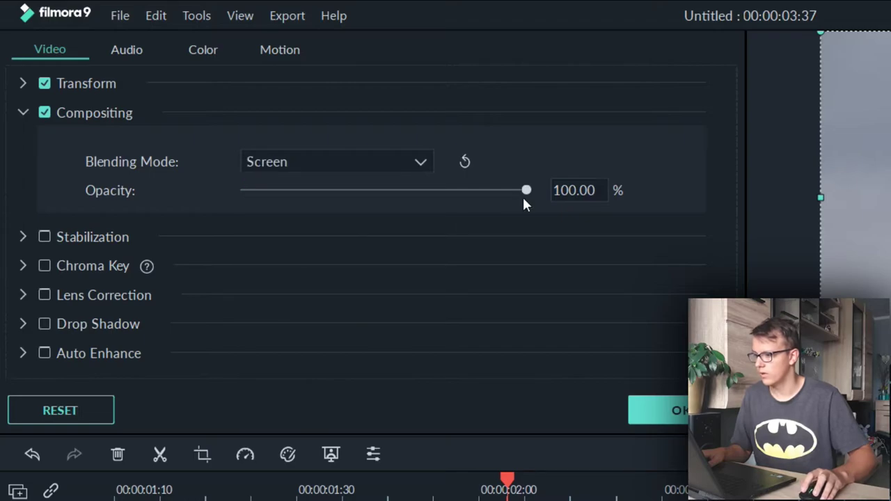
Set the opacity of clip 00009 to 50% and apply the clip settings
click(574, 190)
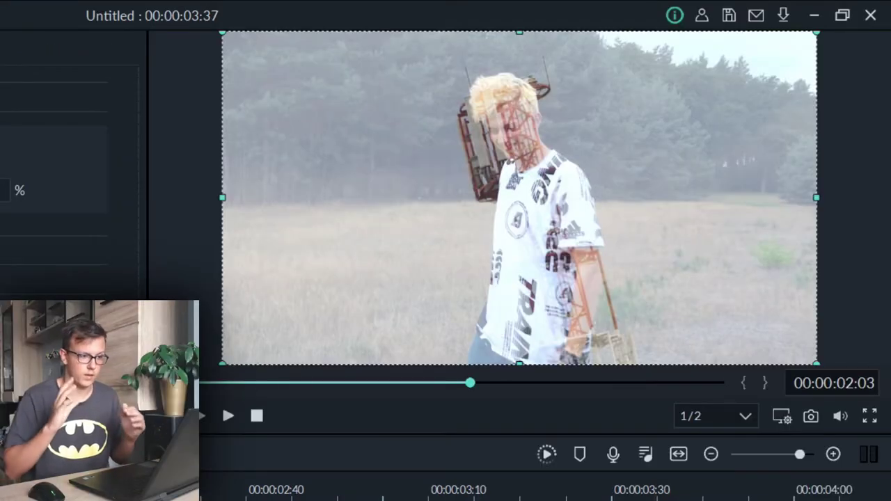
text(50)
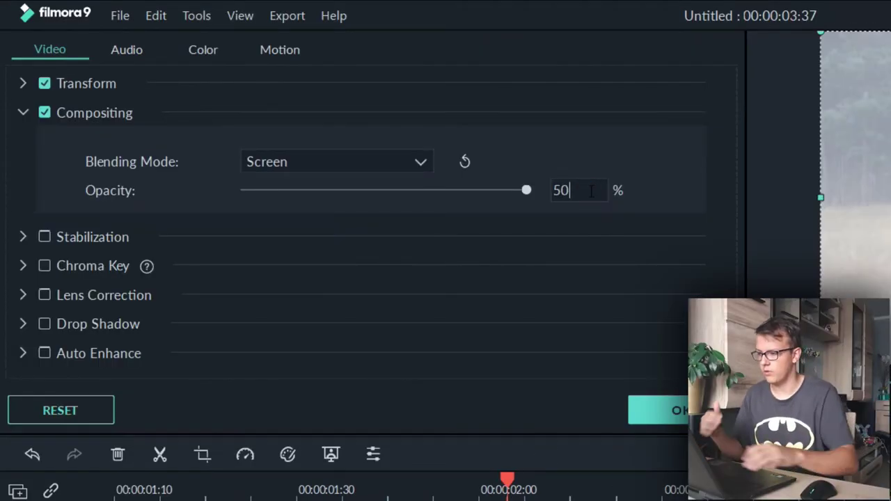
click(696, 404)
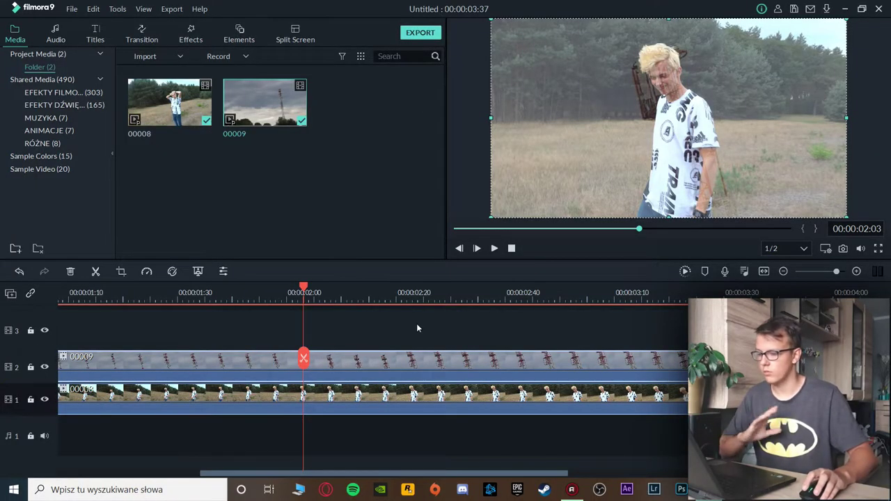
Apply the favorite Chromatic Aberration effect to clip 00009 on video track 2 and accept its default settings
click(185, 39)
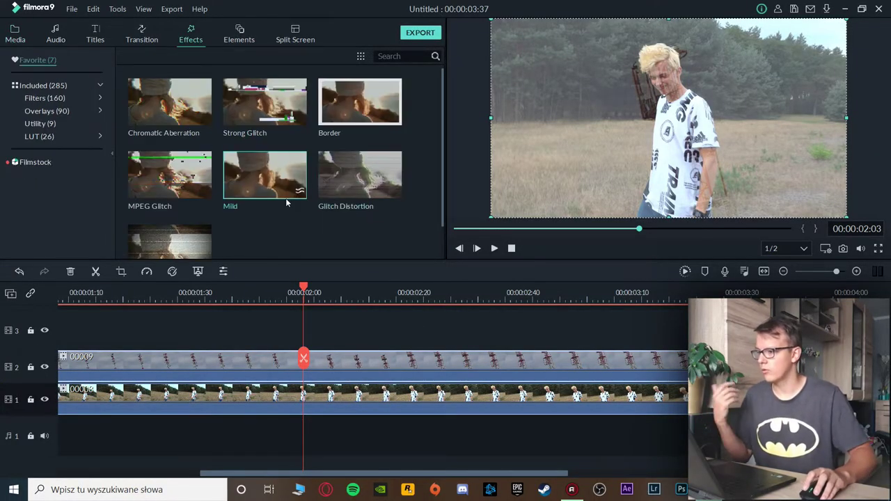
click(192, 145)
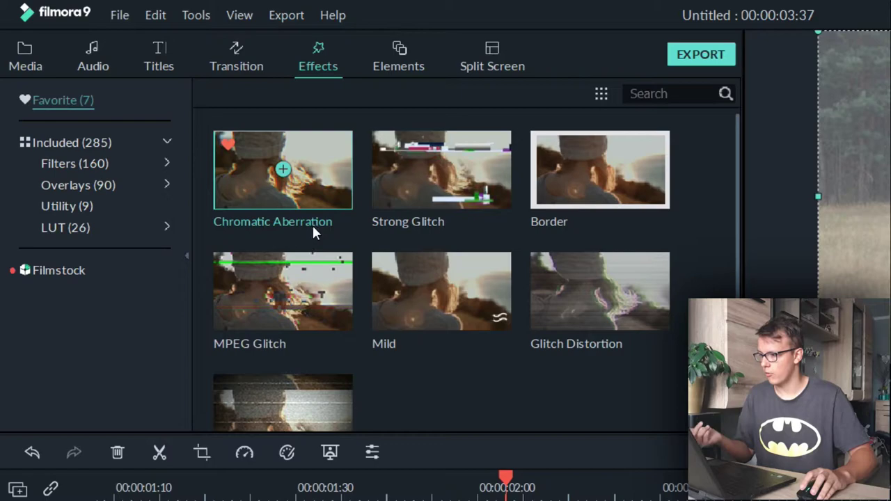
drag(189, 144, 209, 369)
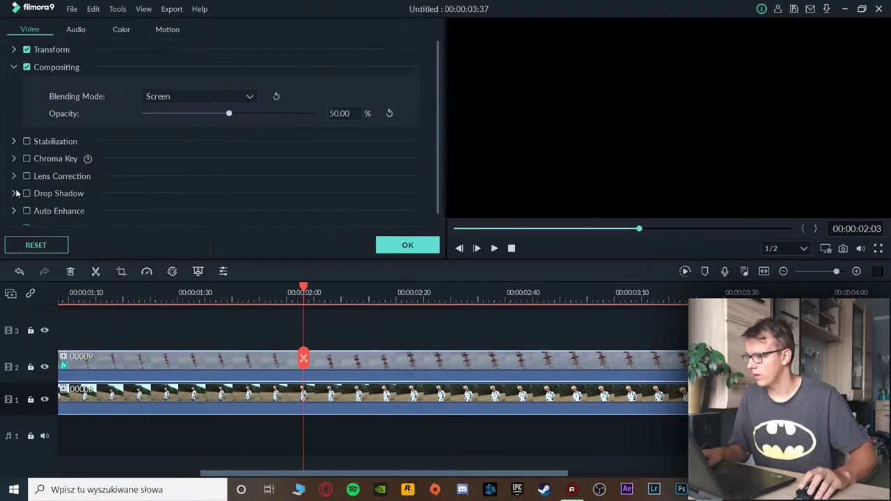
scroll(18, 195, down, 1)
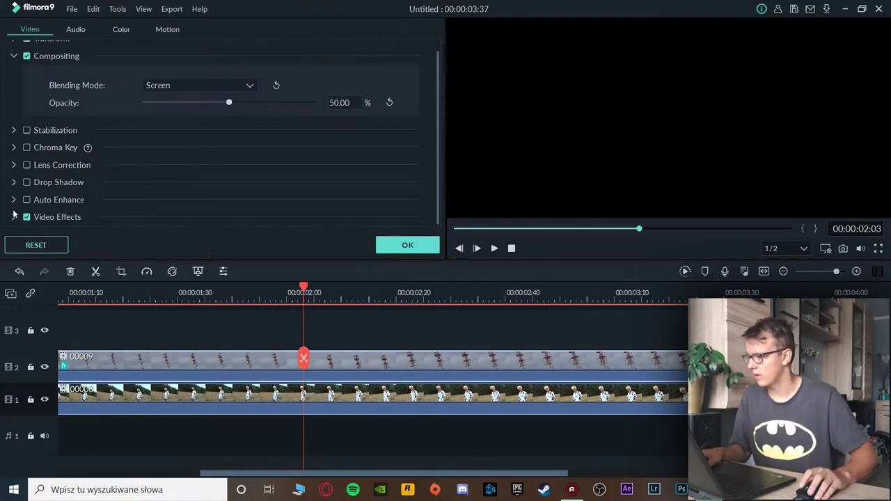
click(14, 217)
click(407, 244)
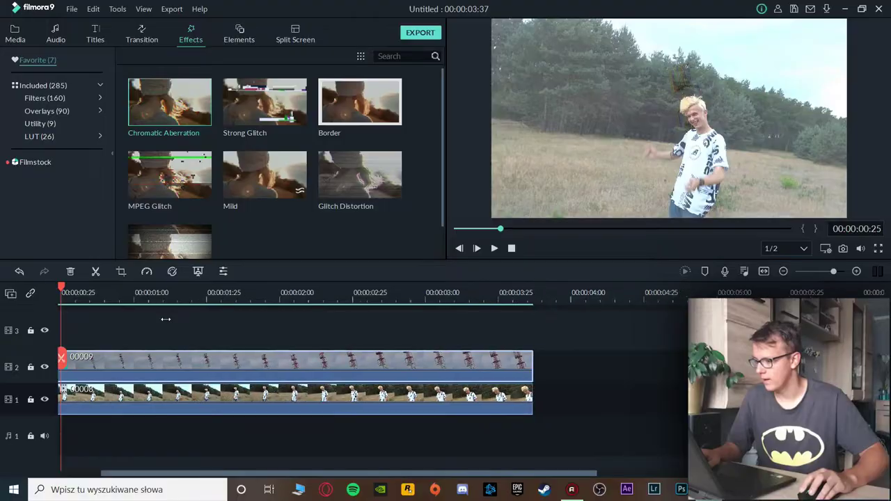
Play the blended clips 00008 and 00009 from the start of the timeline to check the chromatic aberration
scroll(272, 317, down, 2)
scroll(273, 317, up, 3)
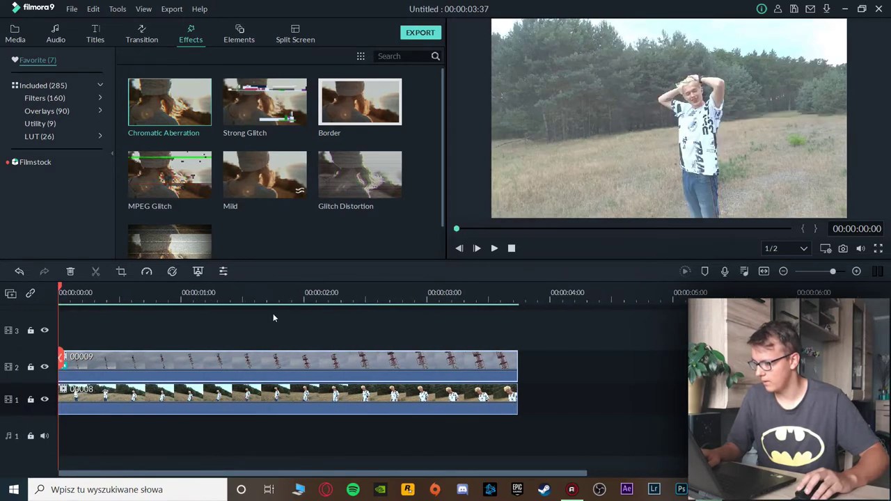
key(space)
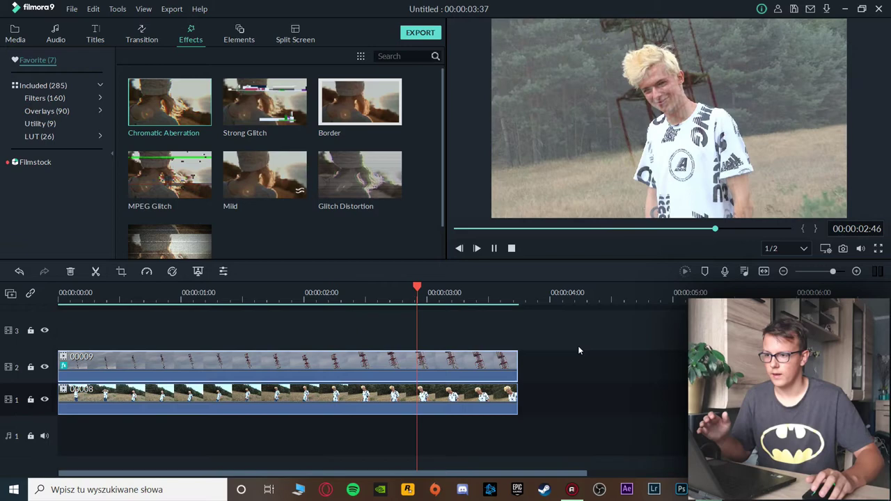
key(space)
Set the opacity of clip 00009 to 40%, apply the settings and play the blended result
double_click(480, 363)
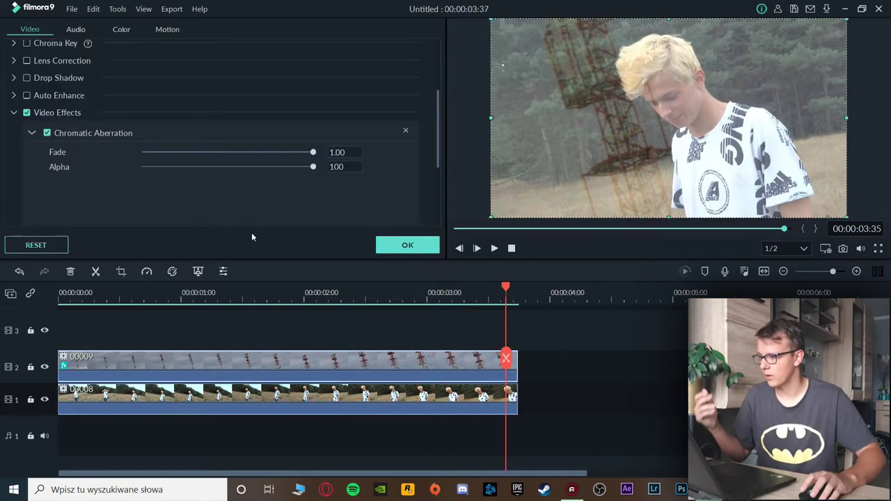
scroll(168, 96, up, 2)
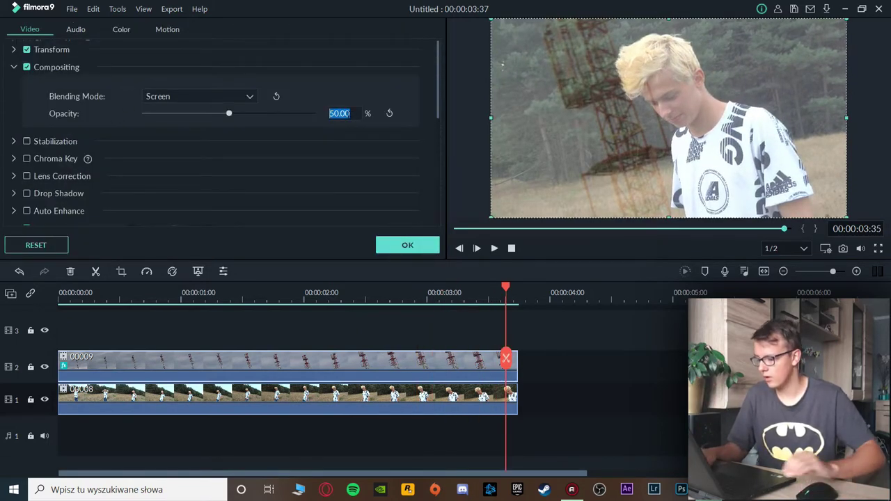
text(40)
key(Return)
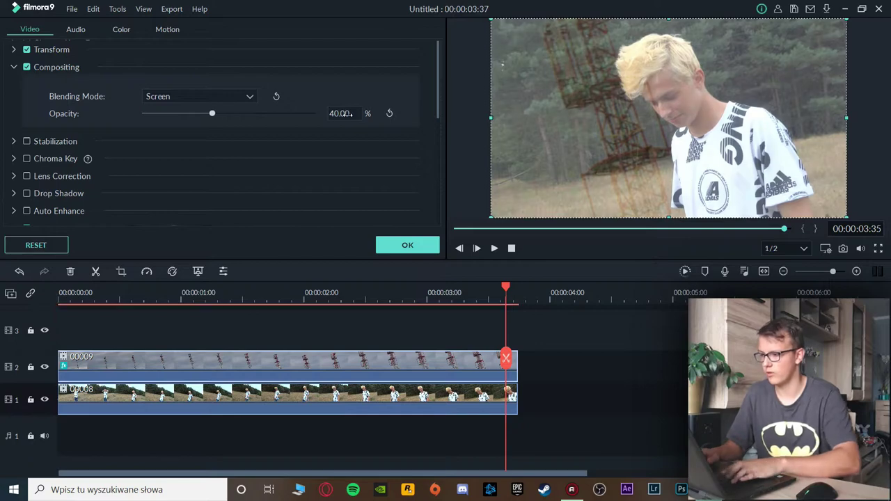
click(421, 249)
key(space)
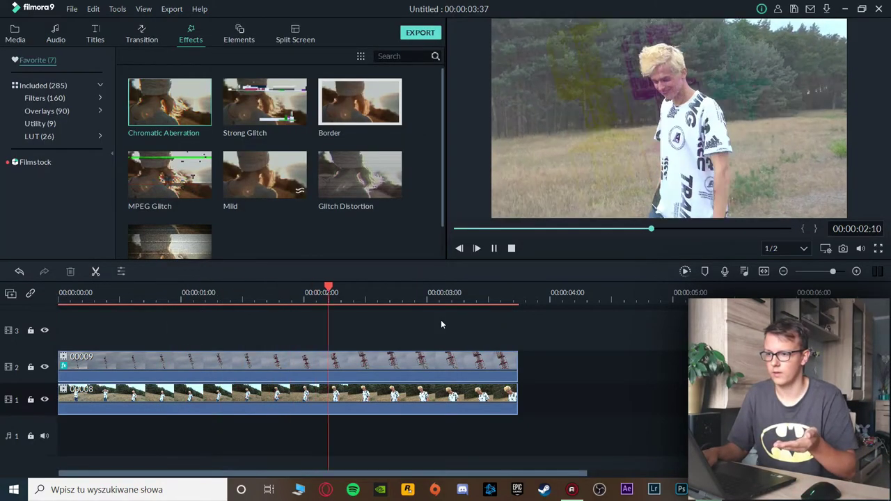
key(space)
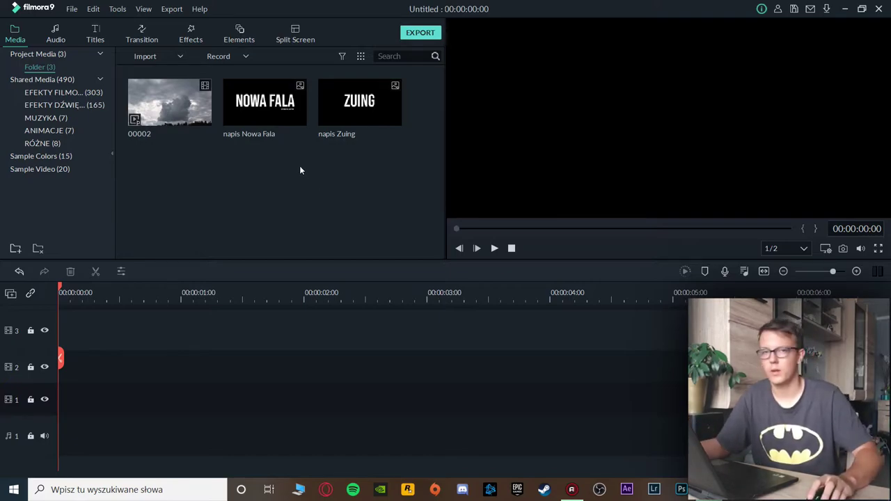
Place clip 00002 on video track 1 and the shortened titles napis Zuing and napis Nowa Fala back to back on track 2
drag(170, 103, 59, 388)
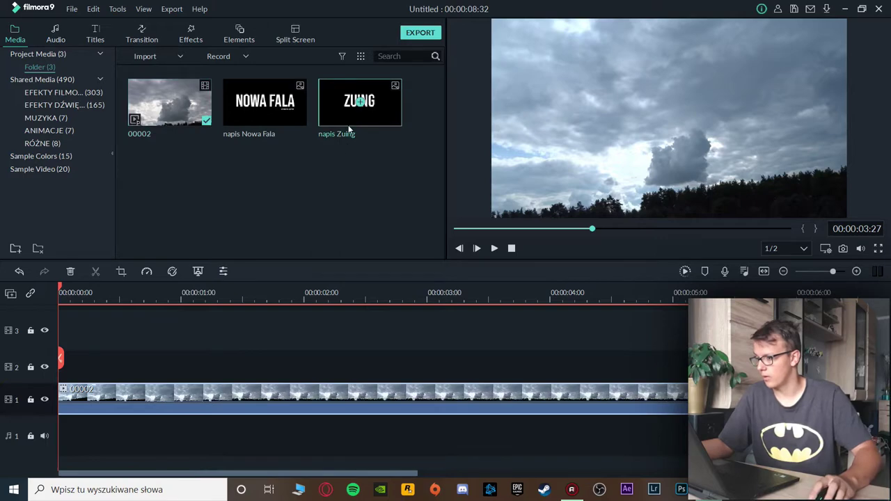
drag(350, 130, 66, 374)
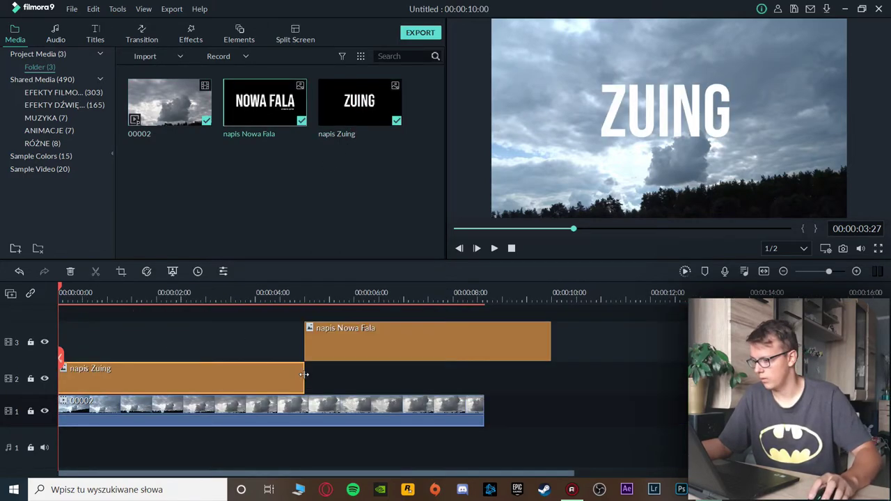
drag(306, 376, 193, 381)
drag(251, 350, 232, 336)
click(344, 417)
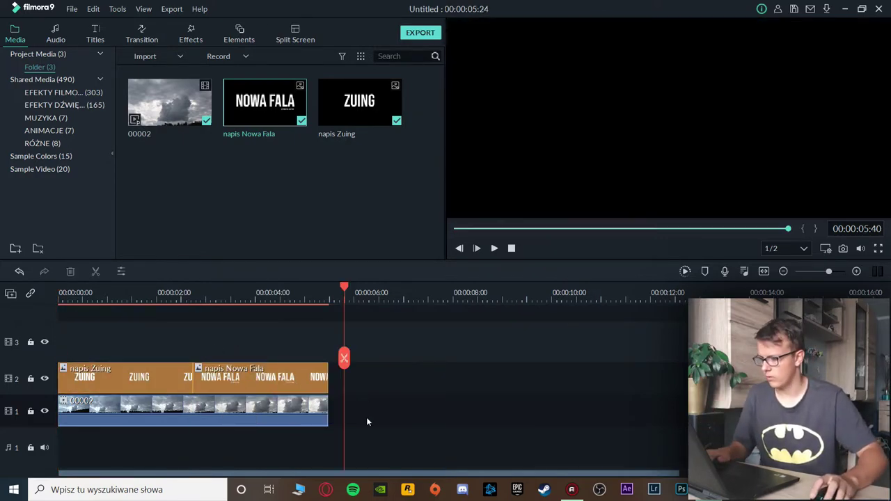
Duplicate the napis Zuing and napis Nowa Fala titles onto video track 3, directly above the originals
key(ctrl+v)
drag(365, 416, 129, 351)
click(242, 364)
key(ctrl+c)
key(ctrl+v)
drag(557, 377, 272, 342)
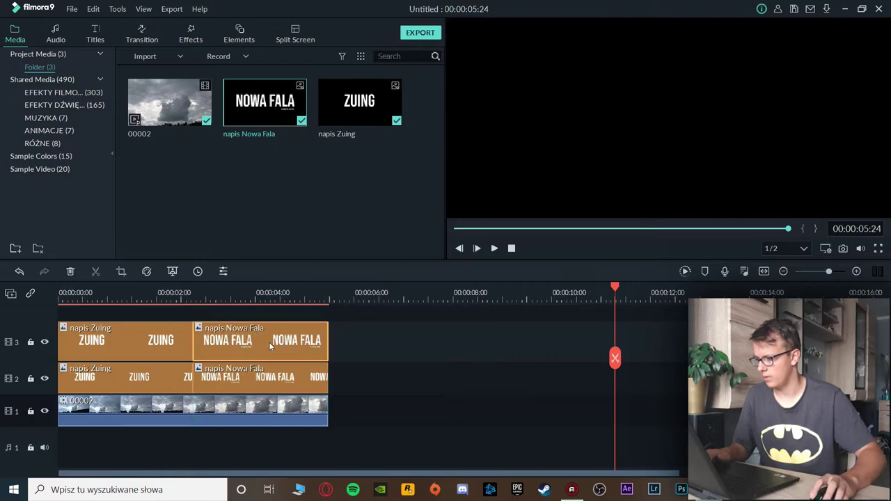
Put the playhead at 00:00:01:42 over the napis Zuing title and hide video track 3
drag(150, 293, 245, 293)
drag(204, 473, 127, 473)
drag(255, 296, 181, 295)
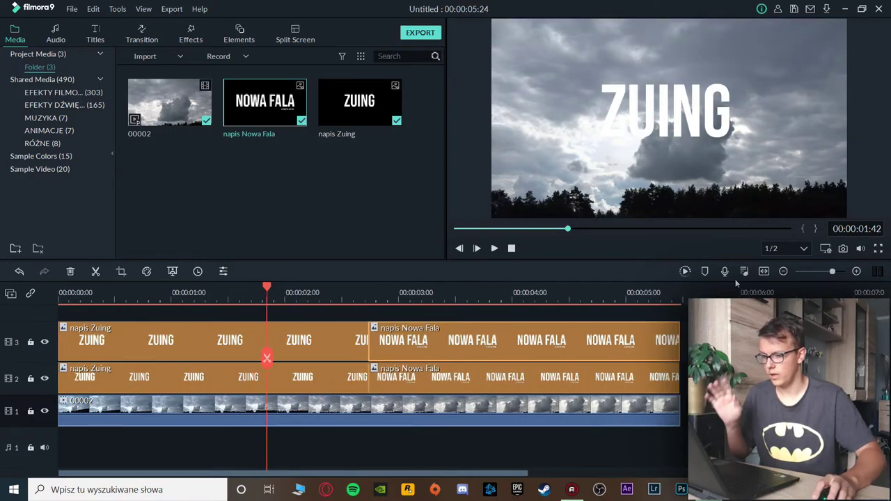
click(763, 271)
click(45, 342)
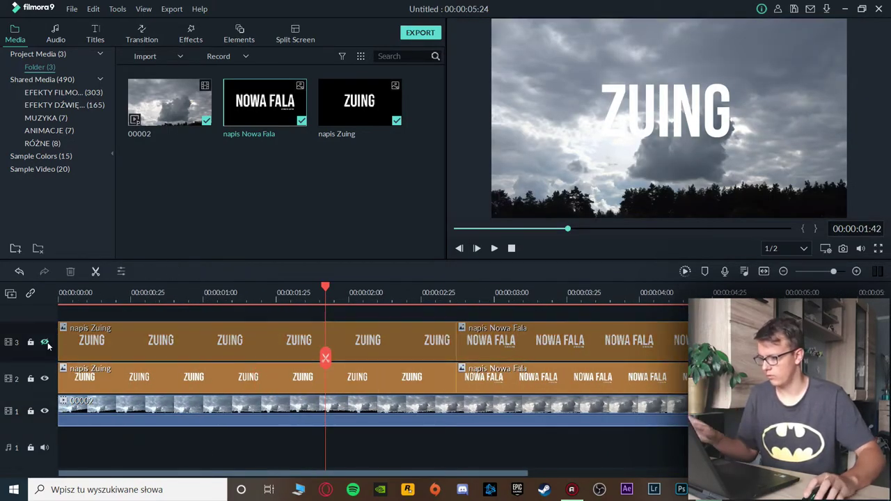
Apply the Mild and MPEG Glitch effects to both titles on video track 2
click(192, 36)
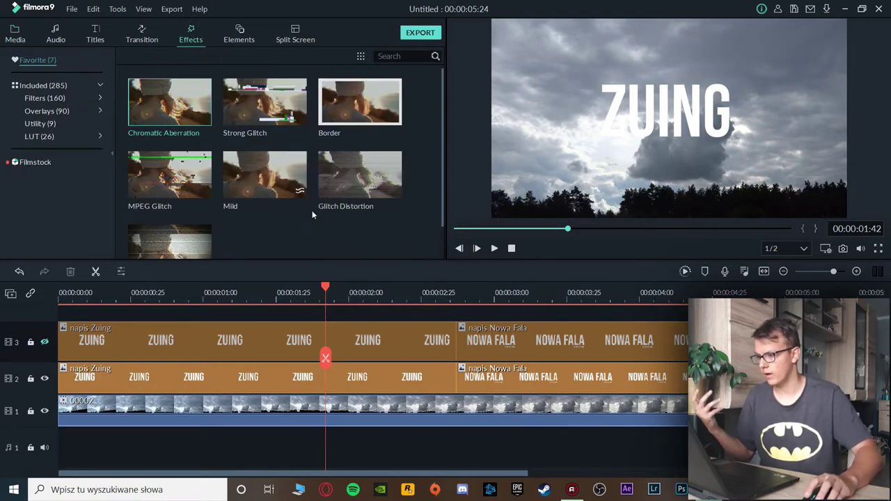
drag(283, 190, 298, 376)
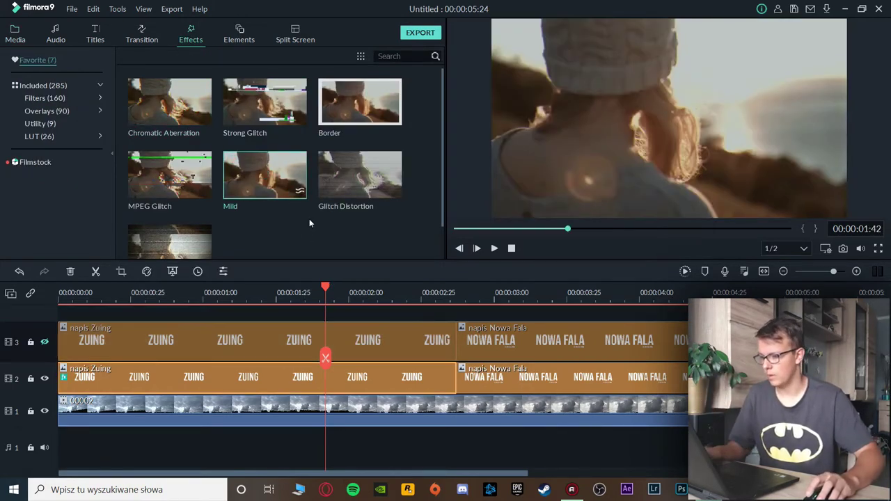
drag(296, 189, 527, 381)
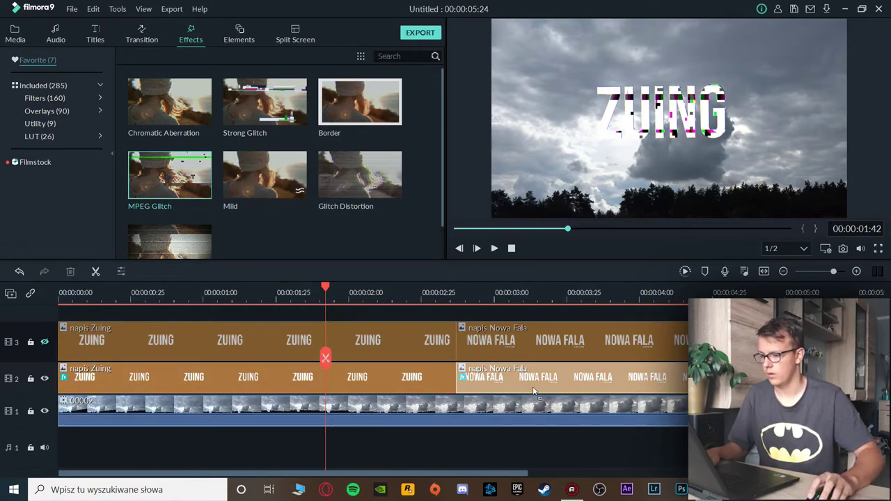
Review the effect parameters of napis Zuing on video track 2 and set its Mild frequency to 1.50
double_click(368, 373)
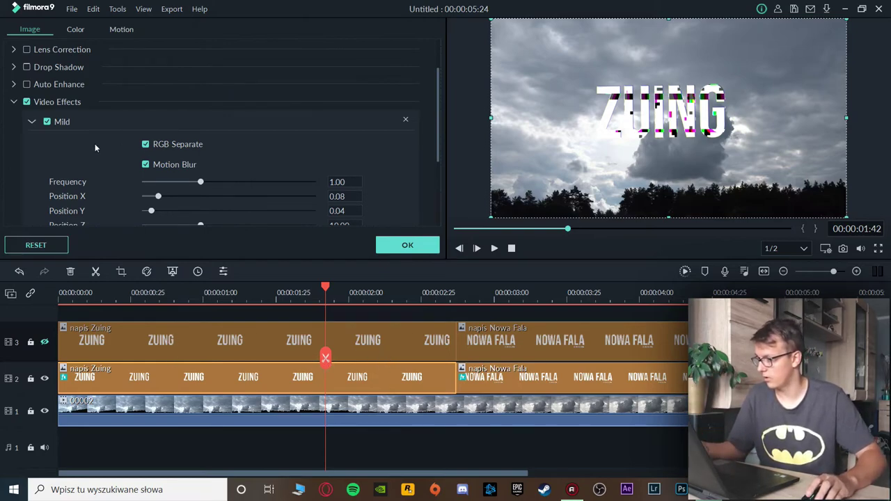
scroll(42, 120, down, 2)
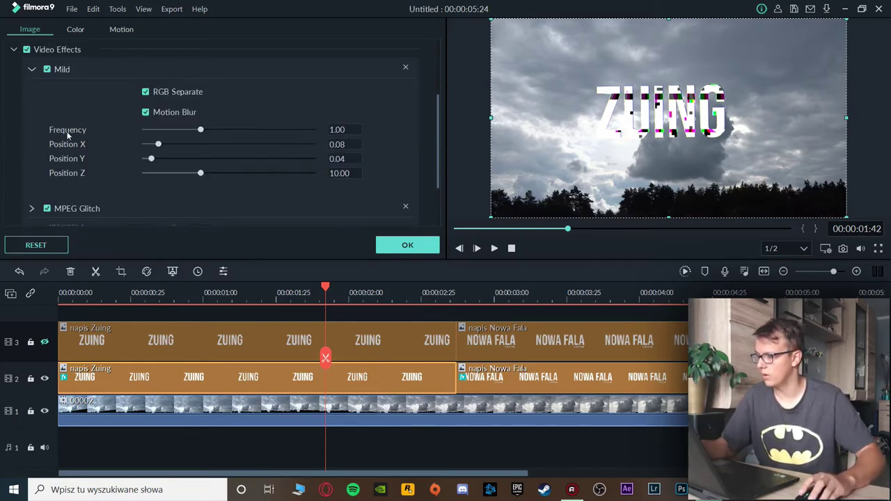
scroll(265, 169, down, 2)
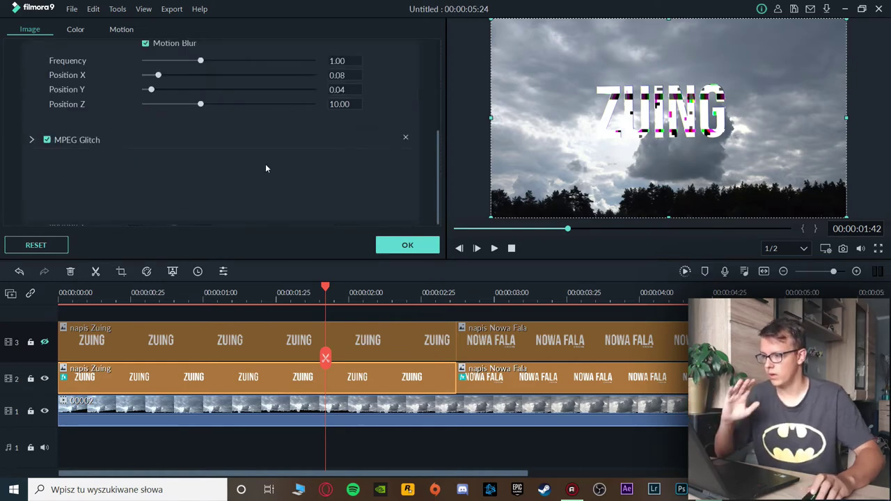
click(87, 148)
scroll(156, 155, up, 4)
scroll(156, 155, down, 4)
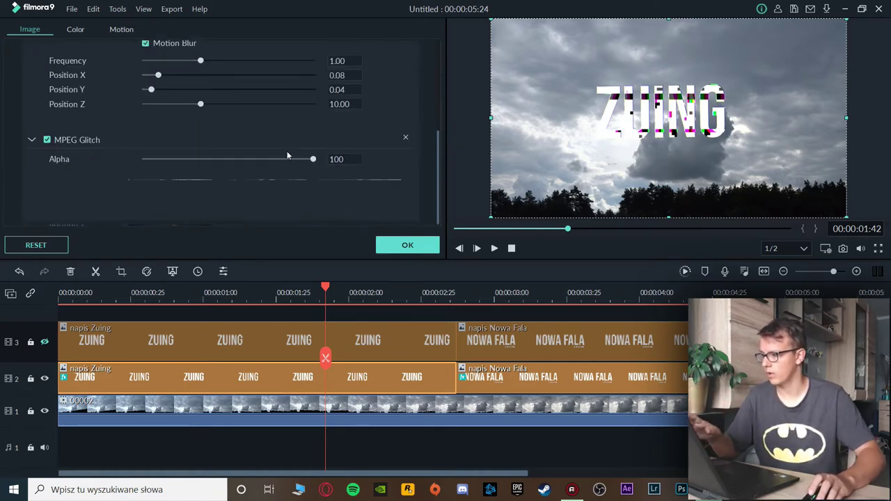
scroll(287, 155, up, 3)
scroll(276, 179, down, 2)
scroll(302, 168, up, 2)
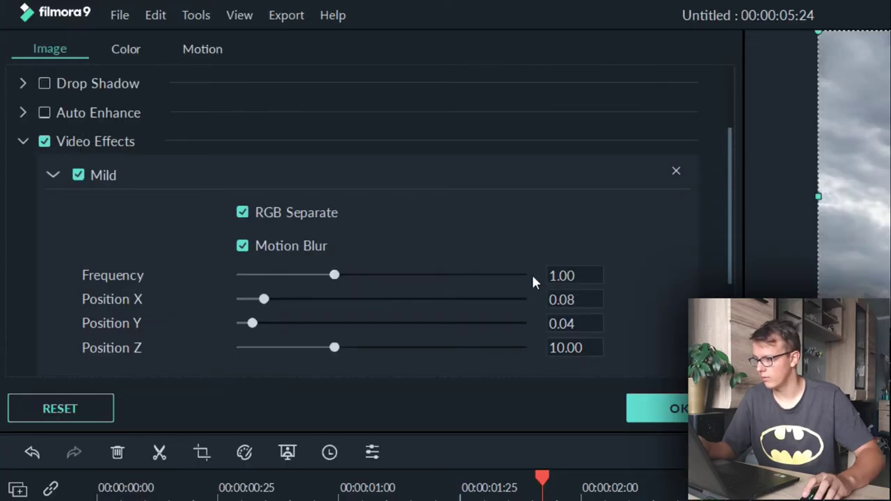
double_click(343, 163)
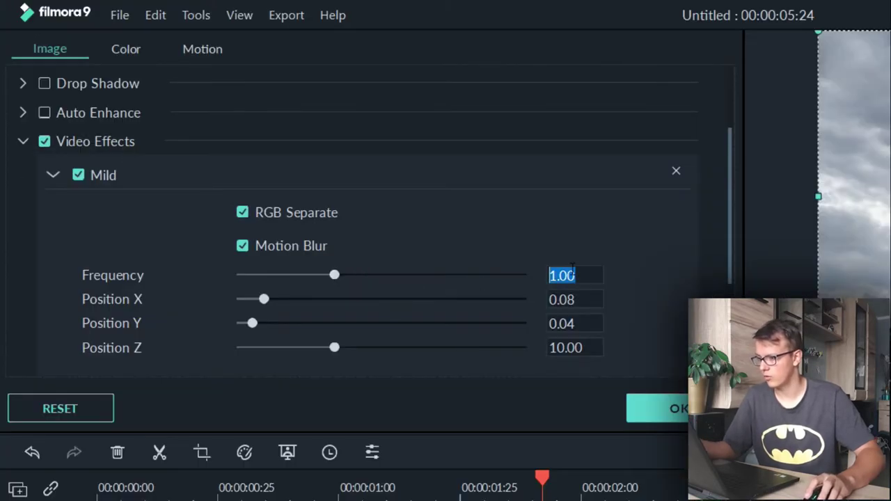
text(1.50)
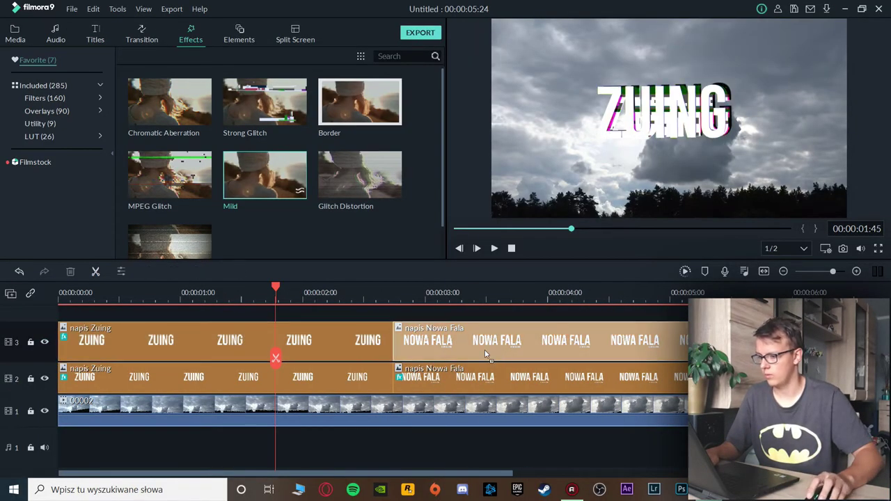
Apply the Mild effect to napis Nowa Fala on video track 3 and play the titles from the start
drag(485, 354, 485, 354)
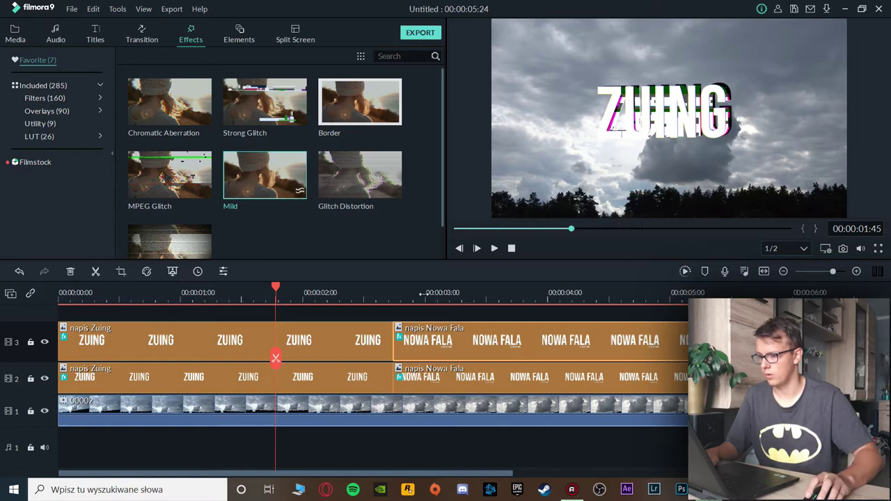
drag(425, 298, 387, 312)
drag(255, 292, 59, 306)
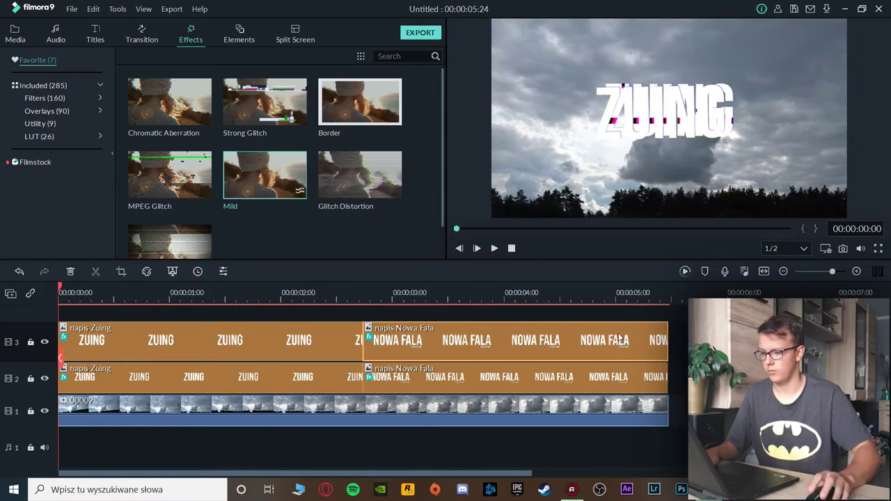
click(316, 319)
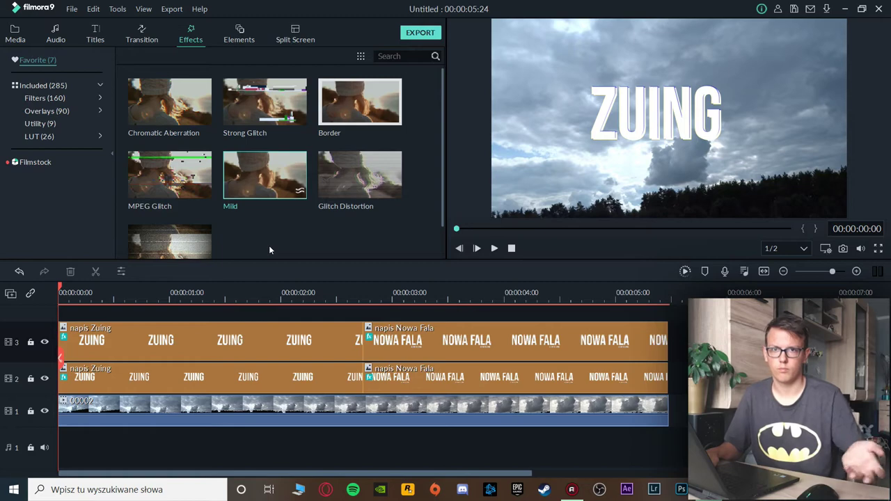
key(space)
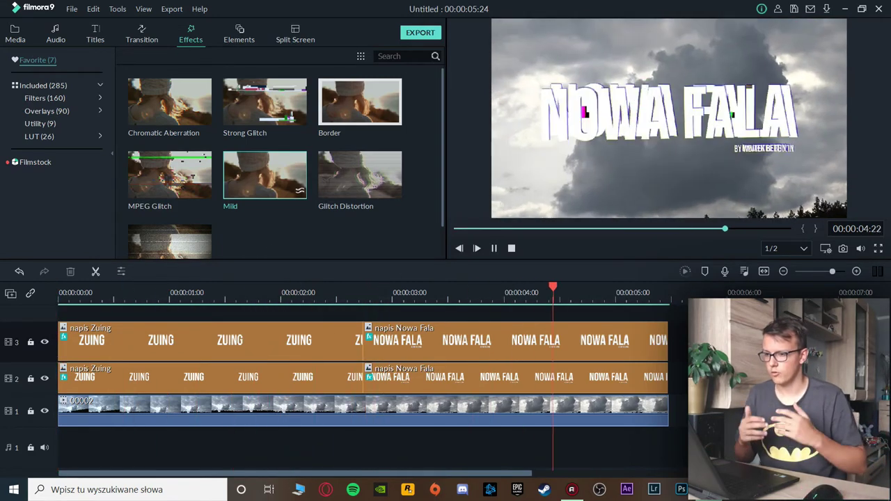
key(space)
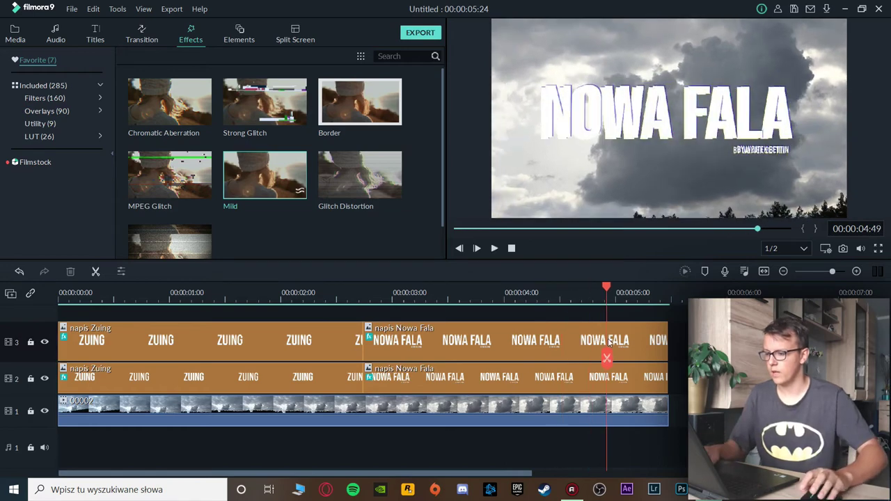
Set the Mild effect's frequency to 1.5 for the napis Zuing title on video track 3
double_click(235, 339)
scroll(78, 85, down, 3)
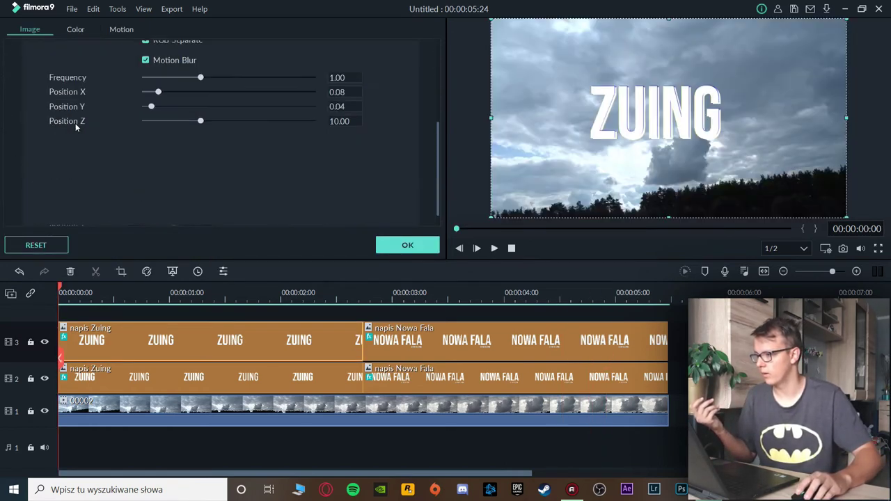
scroll(75, 123, up, 3)
click(337, 165)
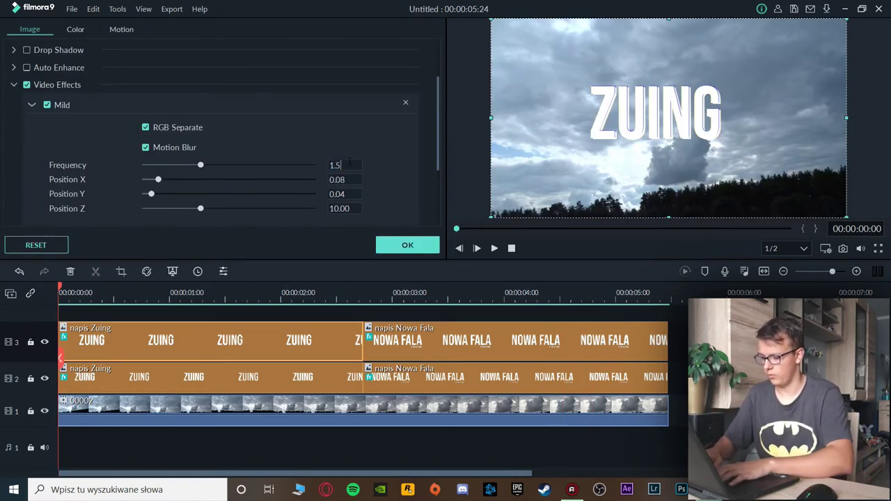
click(411, 190)
Set the Mild effect's frequency to 1.57 for the napis Nowa Fala title on video track 3
double_click(410, 340)
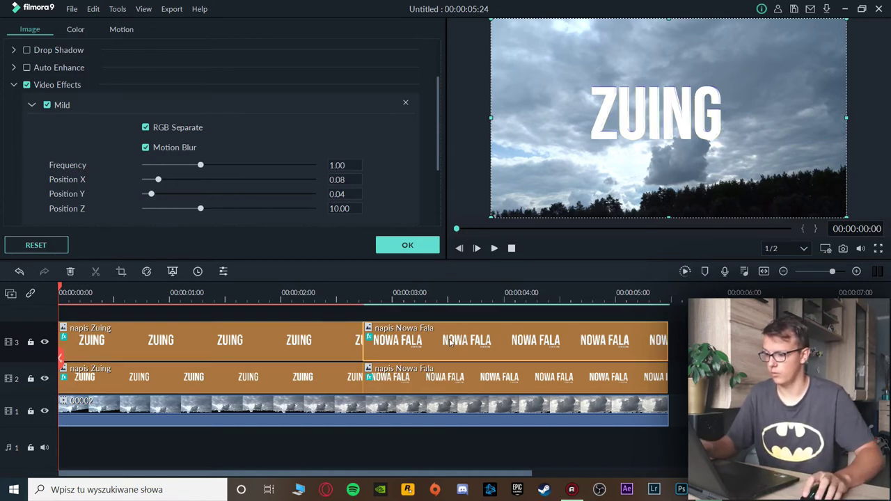
click(341, 165)
text(1.57)
key(Return)
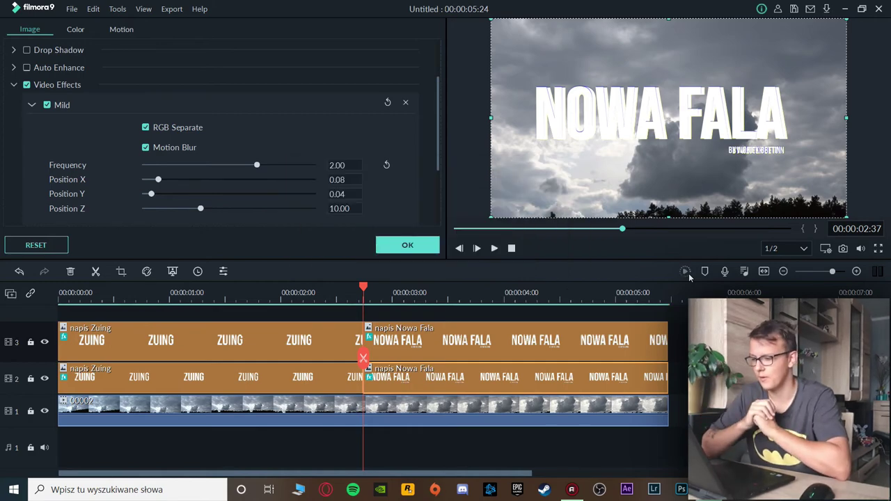
Apply the 2.00 Mild frequency to napis Nowa Fala on video track 2 and play the titles from the start
click(407, 244)
key(space)
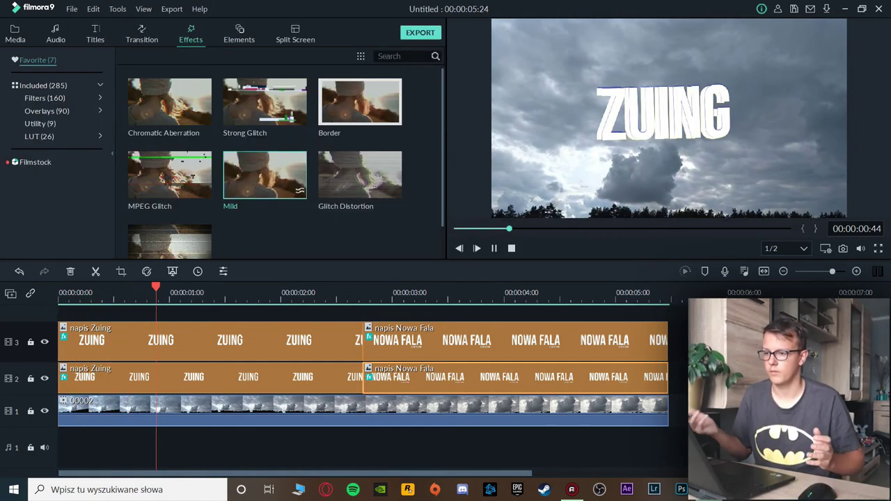